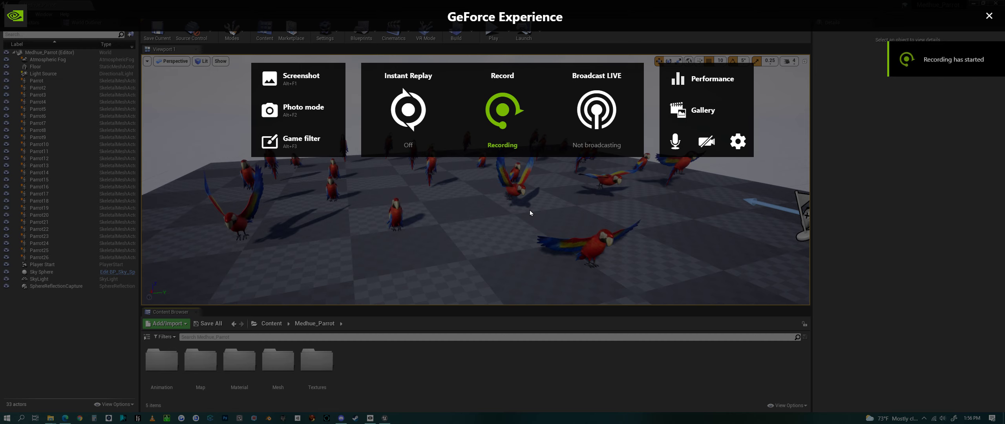
Close the GeForce Experience overlay and pull the camera back to frame the parrots
left_click(989, 16)
right_click_drag(555, 235, 490, 235)
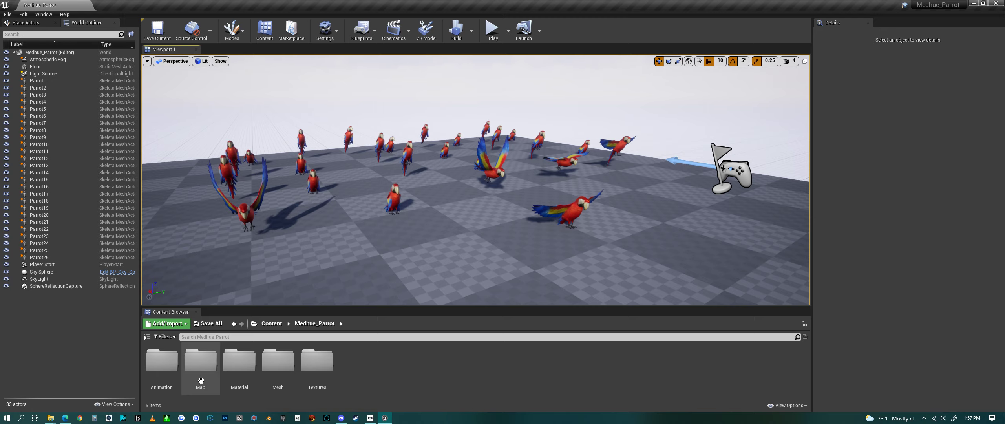
left_click(493, 30)
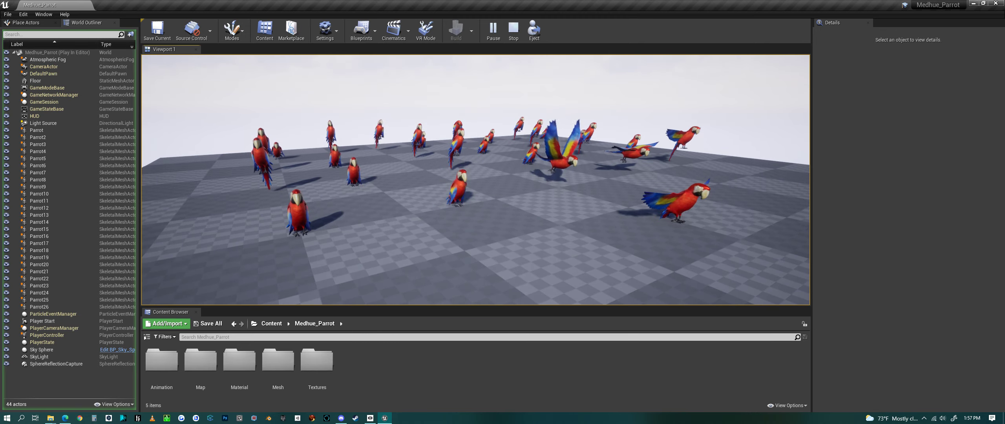
key("Escape")
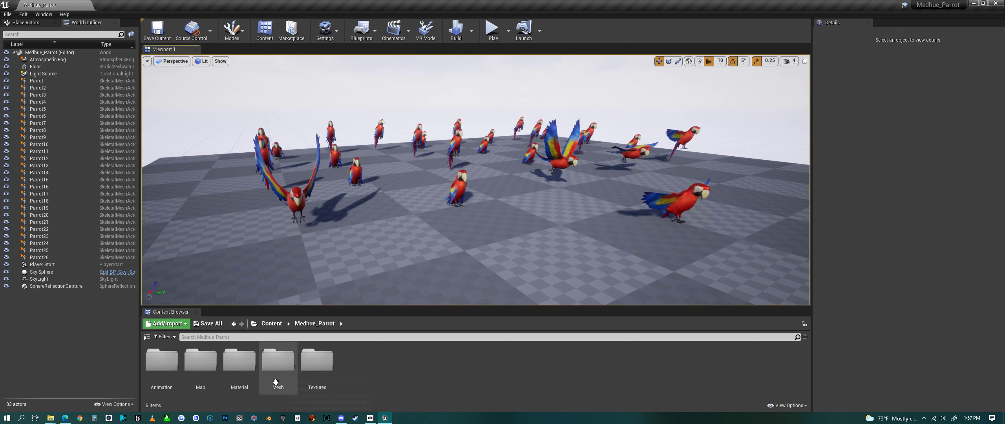
Look in the Material folder, then move up to Medhue_Parrot and into its Mesh folder
double_click(245, 373)
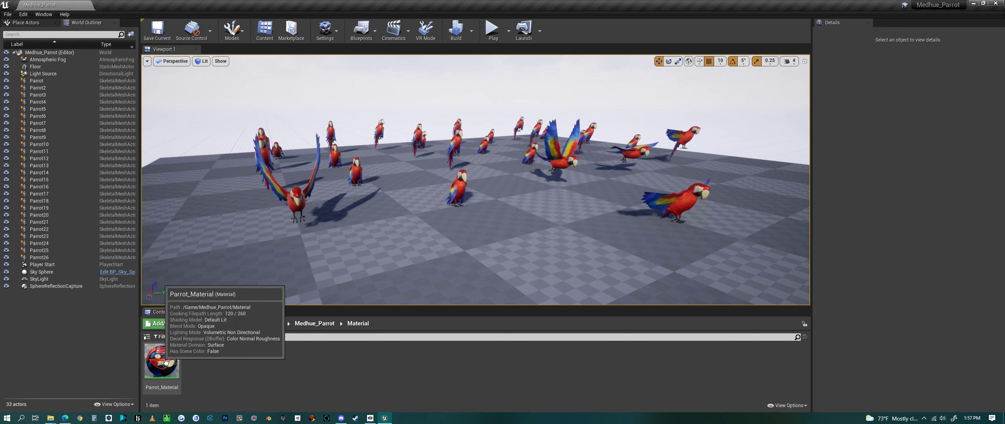
left_click(317, 324)
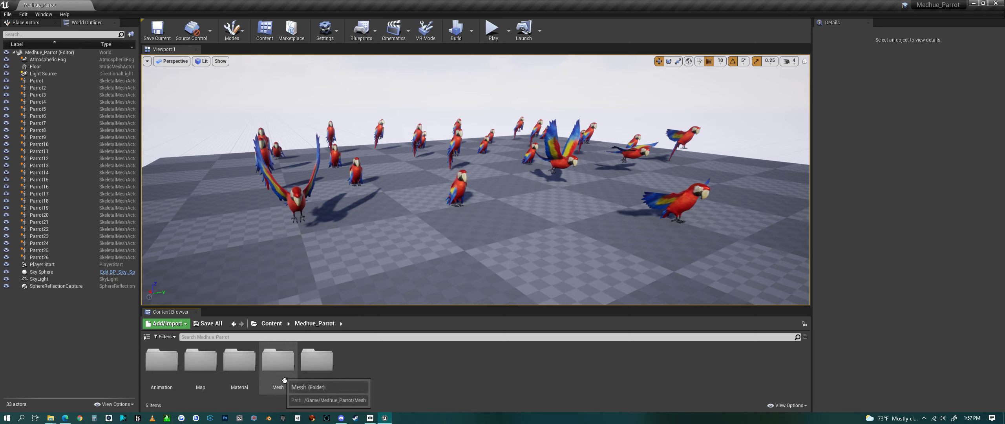
double_click(277, 369)
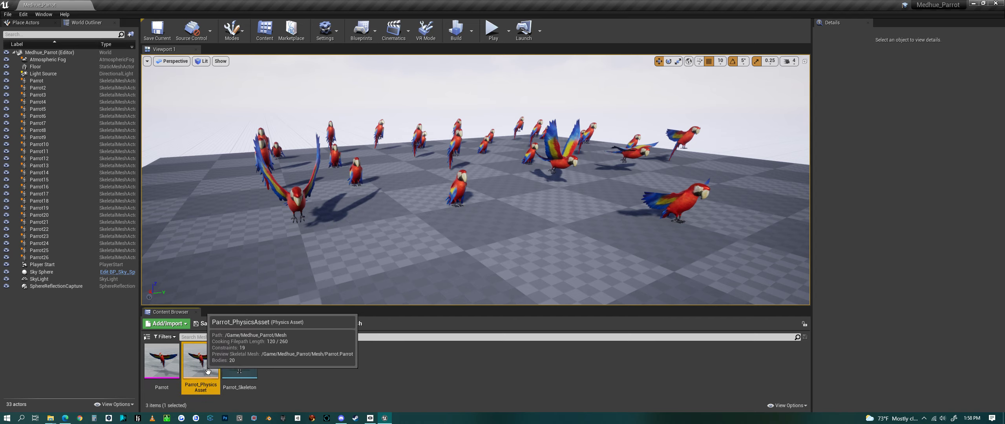
double_click(207, 369)
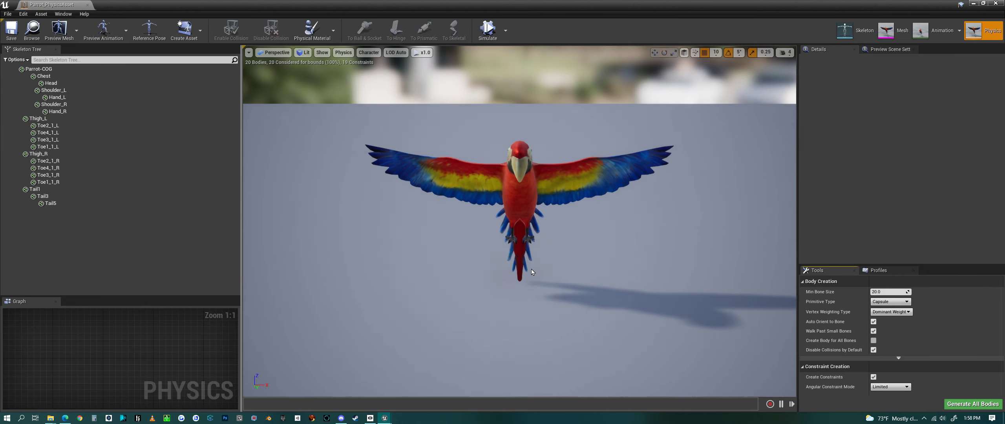
left_click_drag(568, 251, 609, 236, "alt")
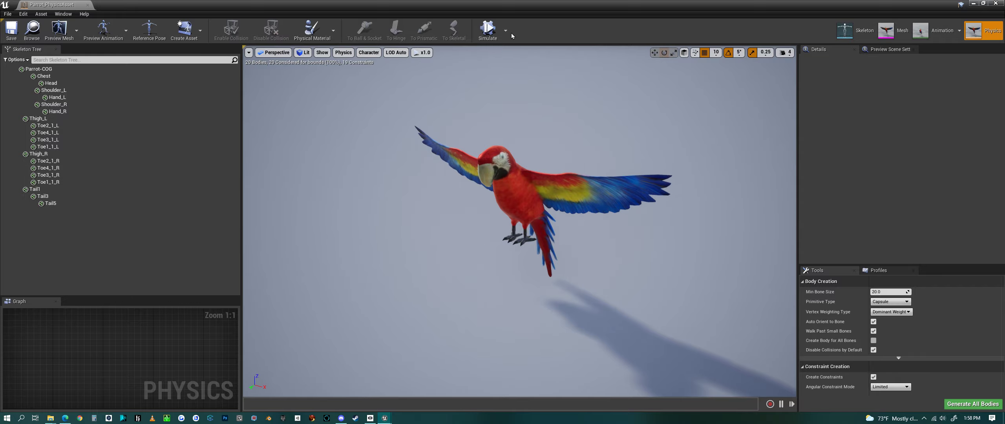
left_click(488, 29)
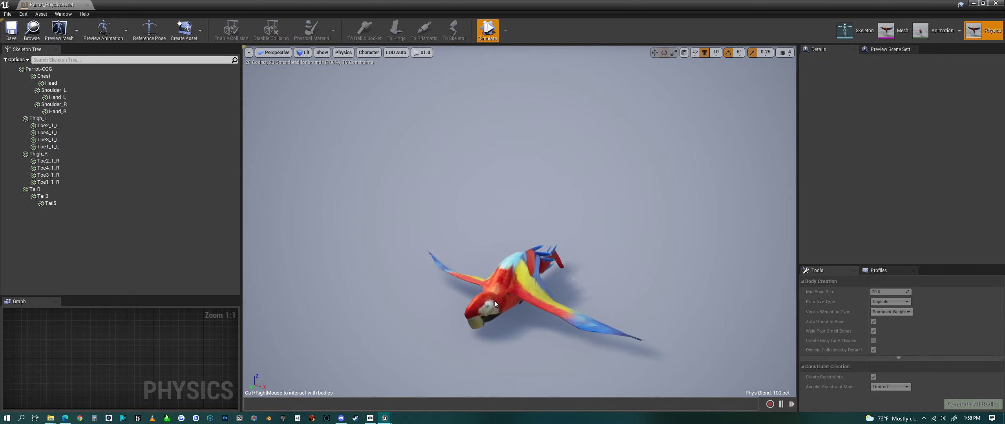
mouse_move(496, 303)
right_mouse_down("ctrl")
mouse_move(517, 61)
mouse_move(580, 4)
right_mouse_up("ctrl")
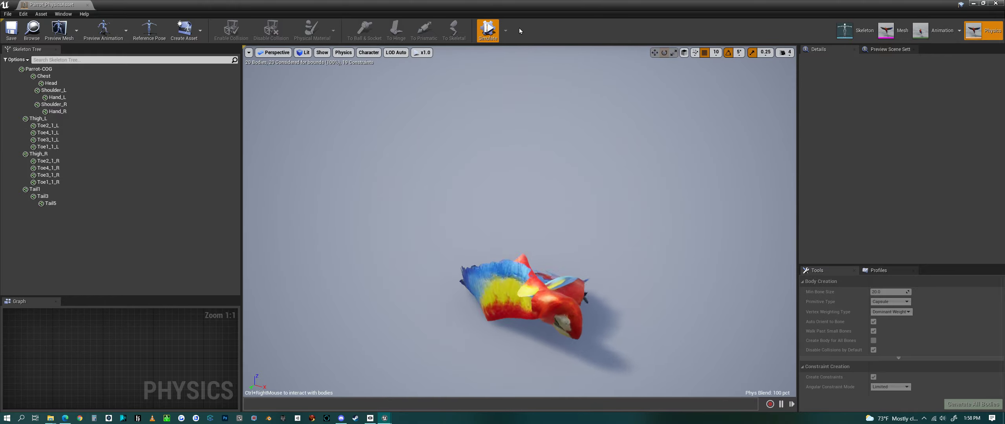
left_click(491, 35)
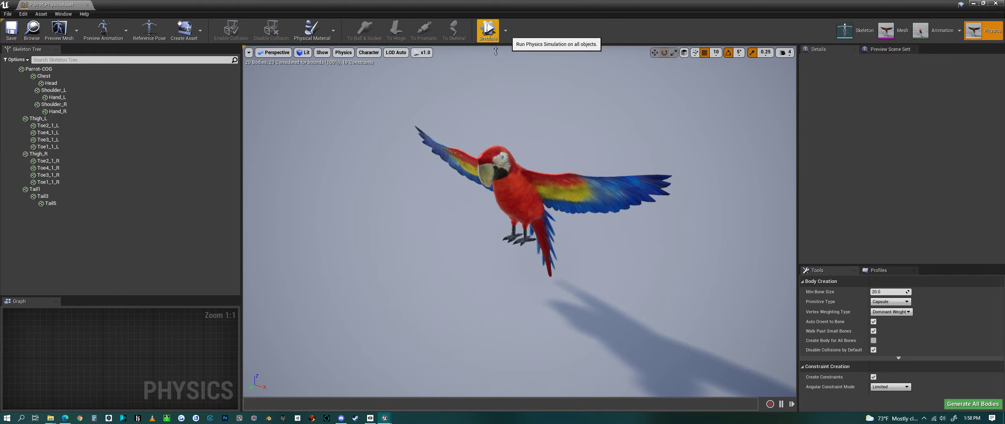
left_click(996, 3)
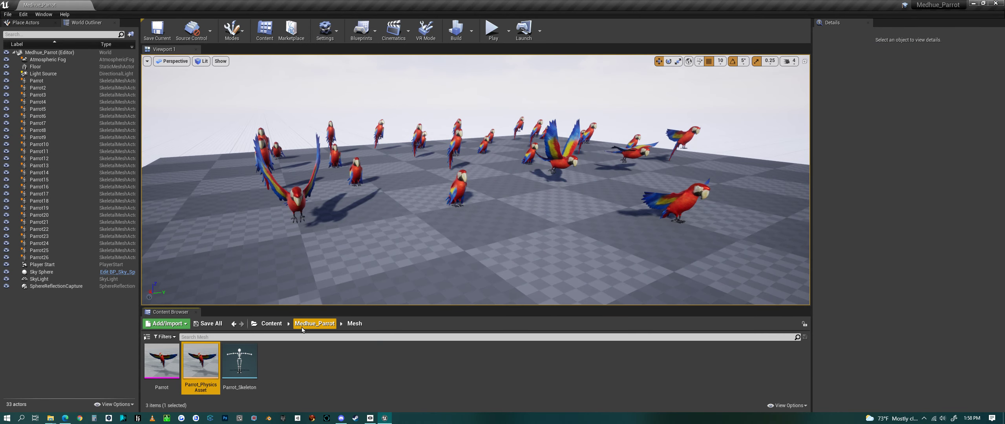
Browse the Textures folder, then open Parrot_Action from the Animation folder
left_click(318, 324)
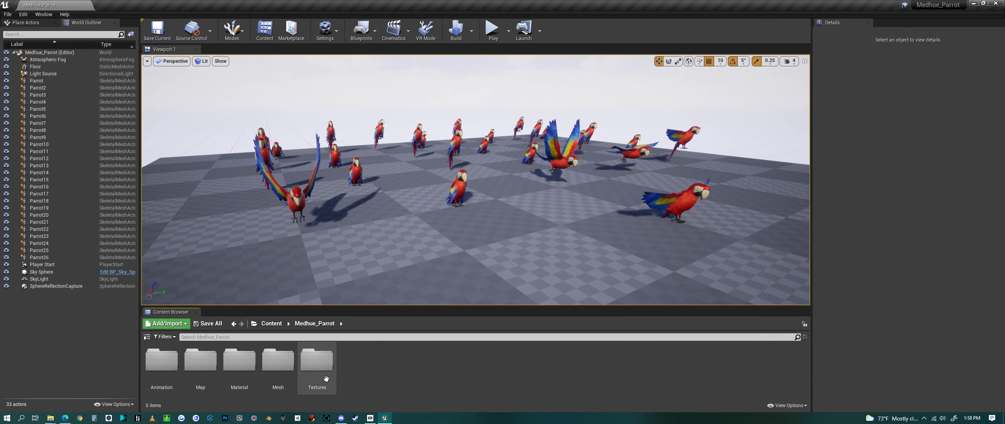
double_click(312, 376)
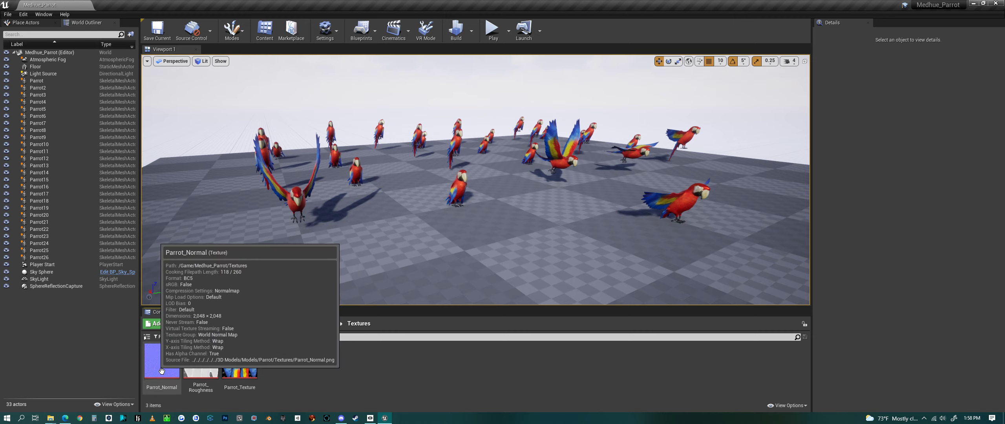
mouse_move(217, 369)
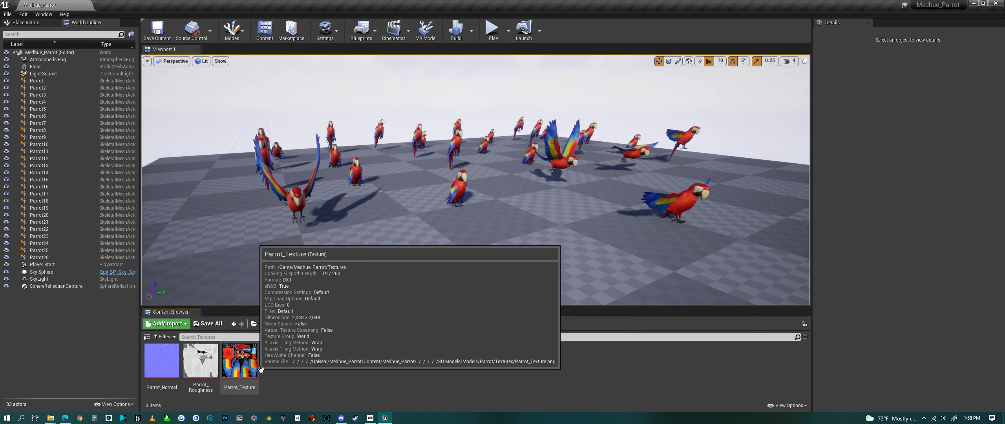
left_click(319, 325)
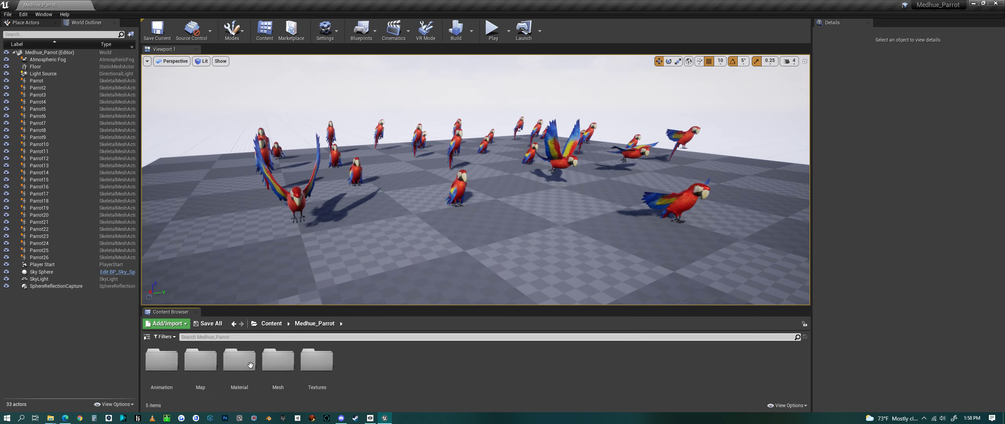
double_click(161, 359)
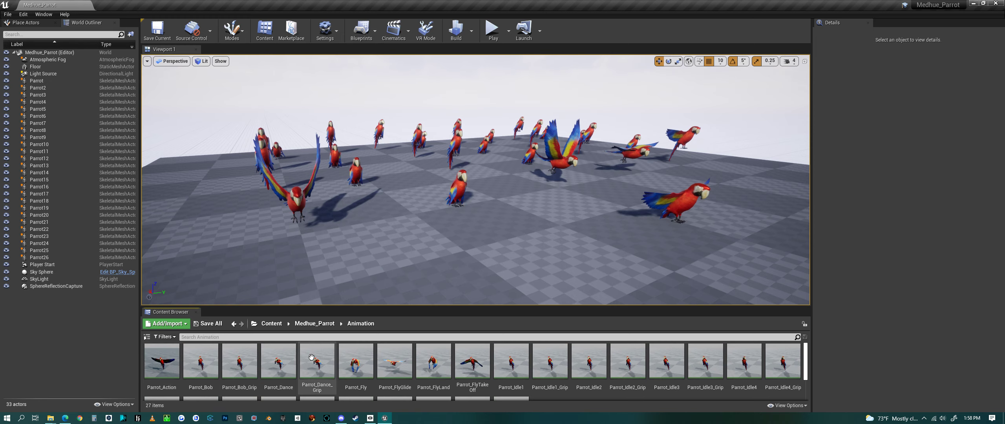
double_click(167, 368)
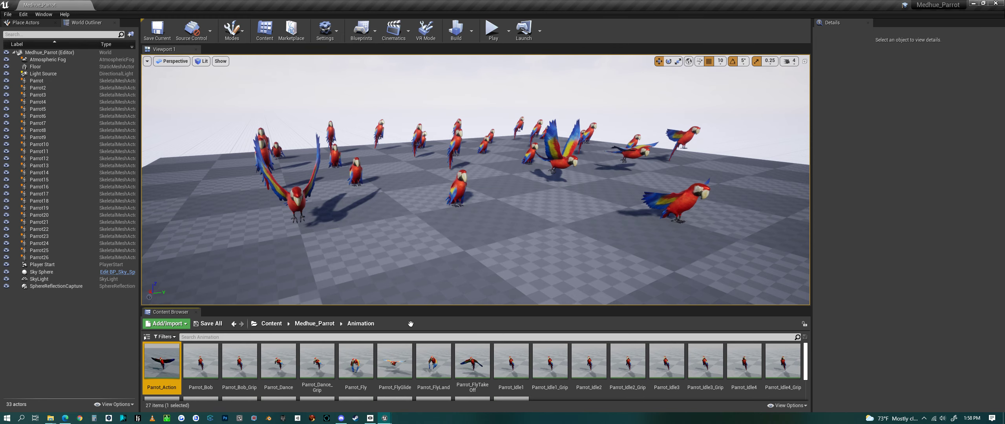
Preview Parrot_Bob, Bob_Grip, Dance, Dance_Grip, Fly and FlyGlide on the parrot
left_click_drag(514, 274, 531, 263)
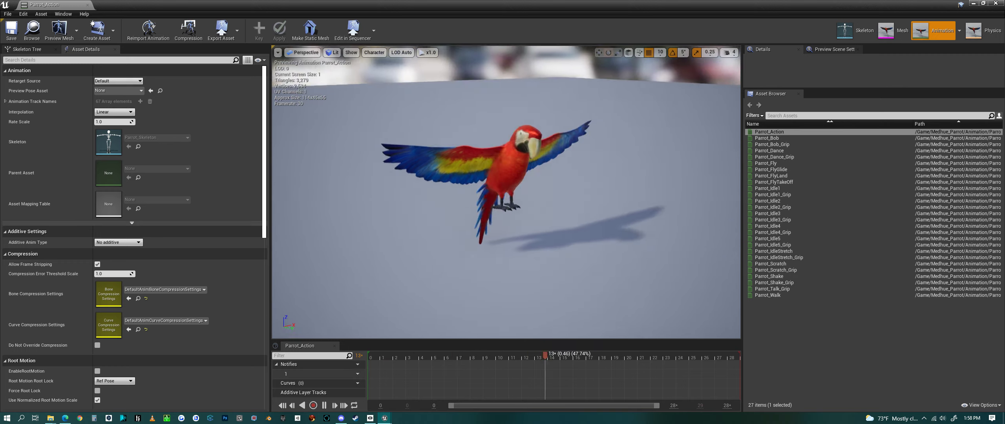
left_click(760, 139)
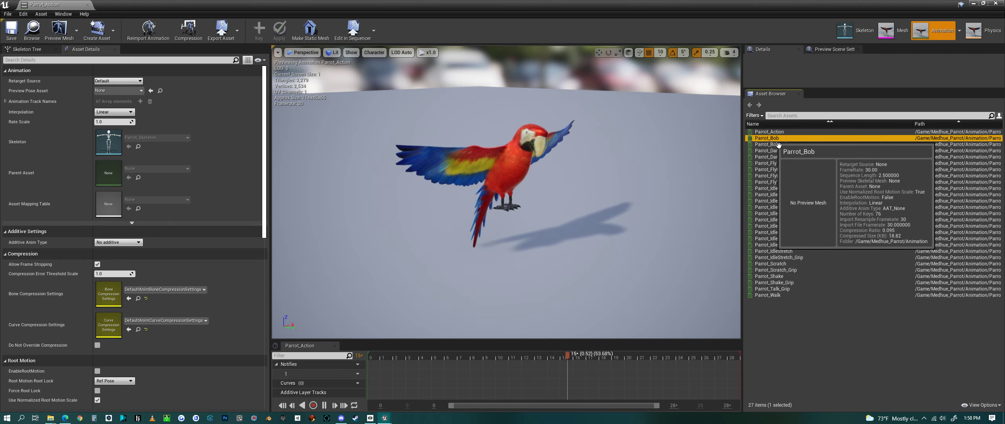
left_click_drag(577, 244, 597, 223)
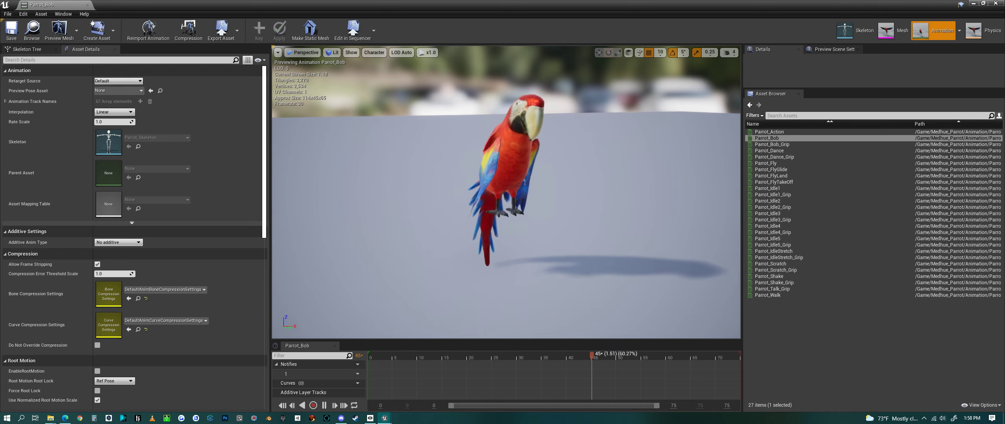
scroll(506, 196, "up", 2)
left_click(775, 144)
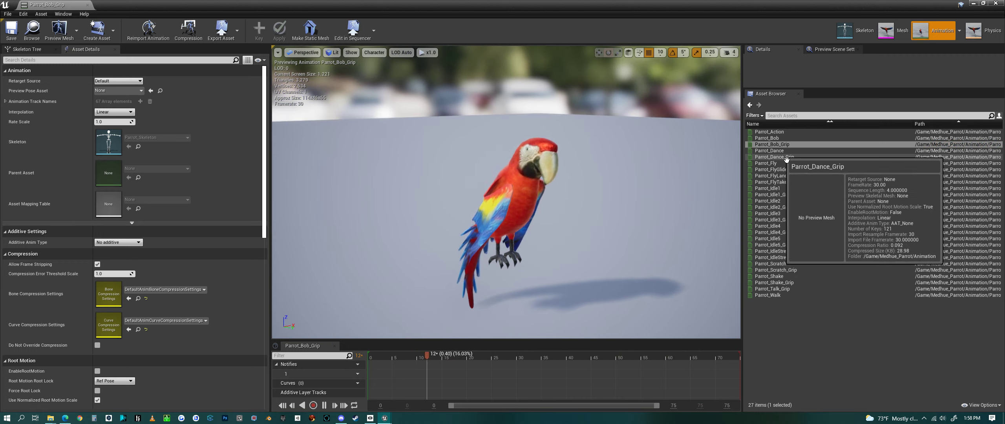
key("Down")
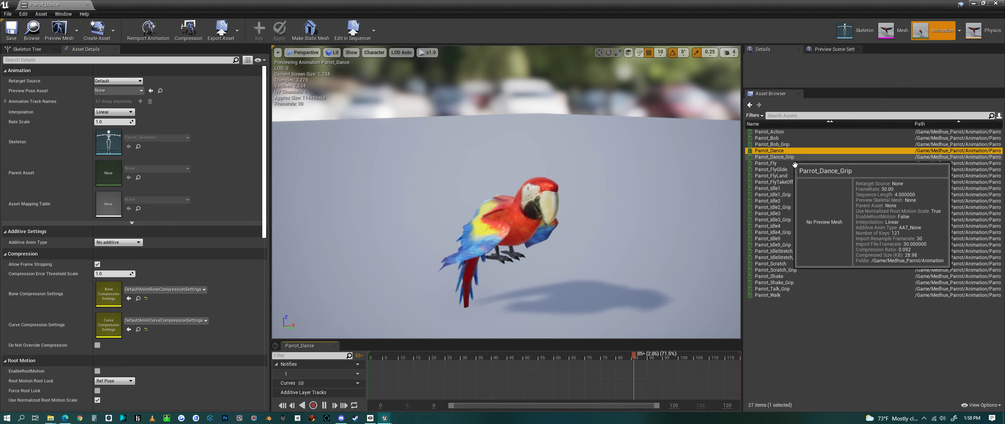
key("Down")
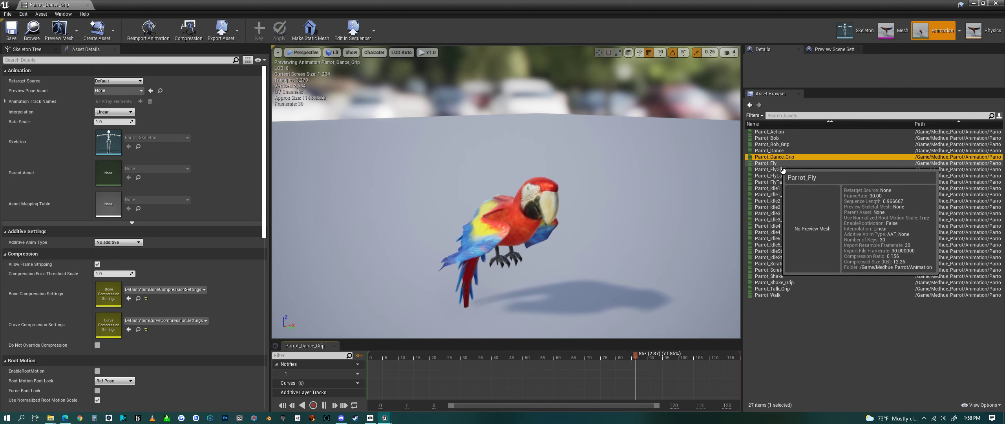
key("Down")
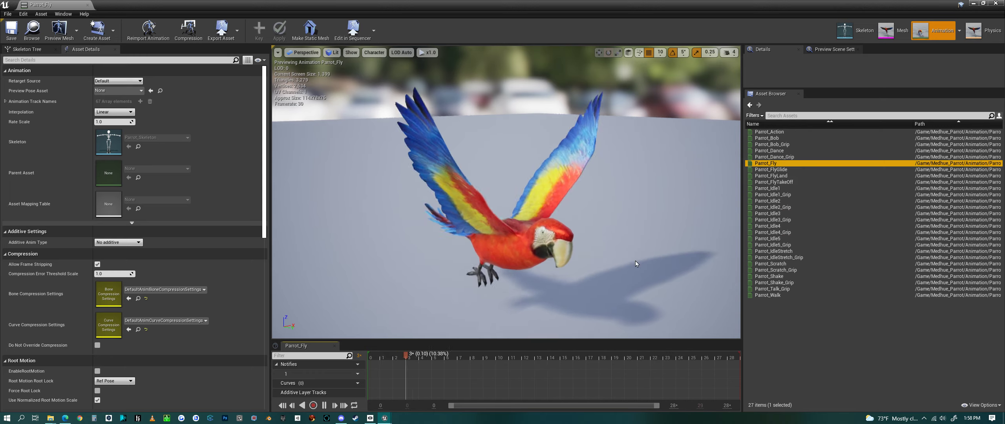
scroll(635, 263, "down", 2)
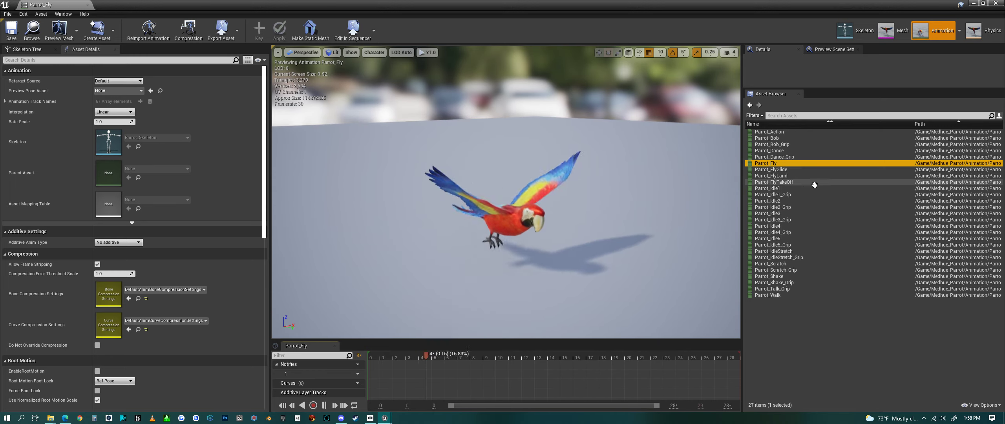
key("Down")
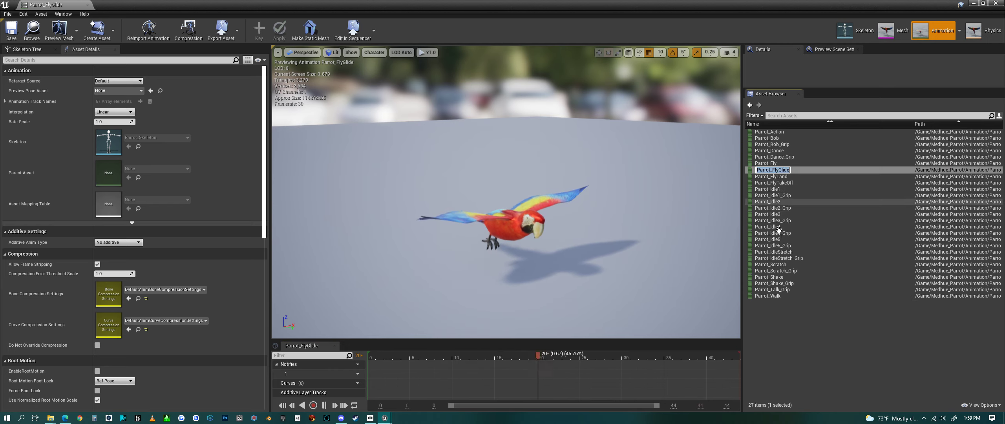
Preview Parrot_FlyLand, FlyTakeOff, Idle1, Idle1_Grip, Idle2, Idle2_Grip and Idle3
left_click(790, 179)
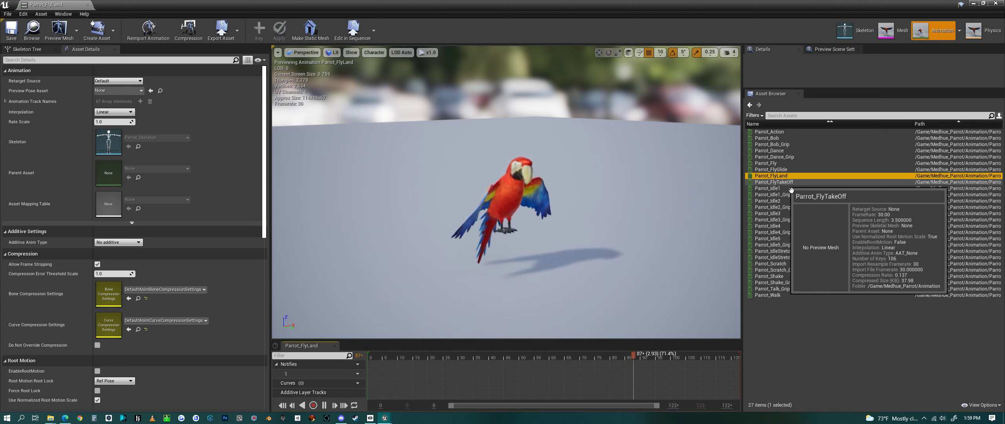
left_click(791, 185)
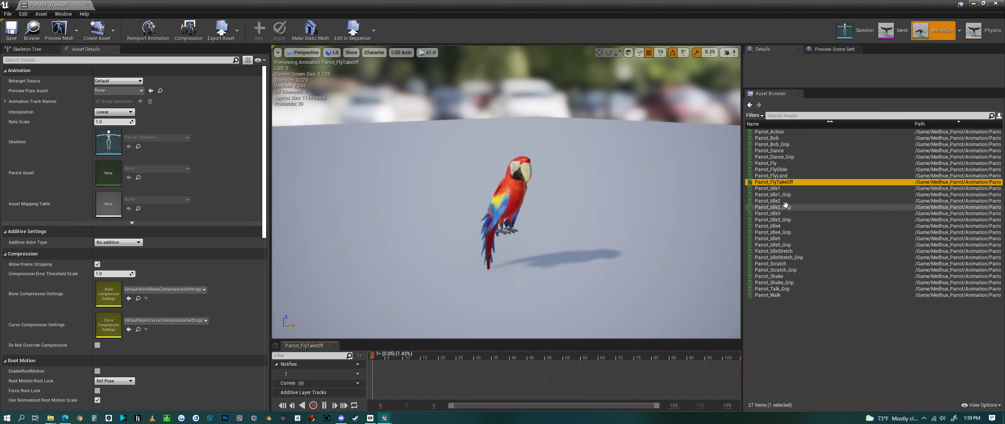
left_click(780, 189)
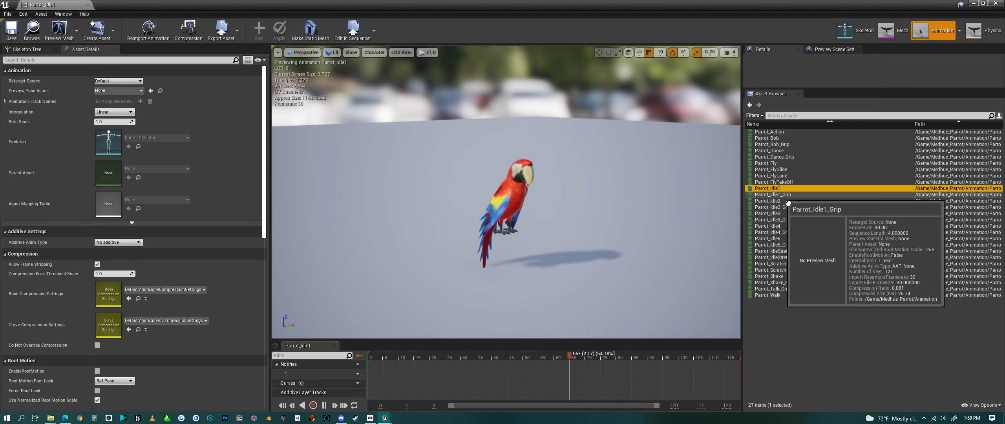
left_click(792, 200)
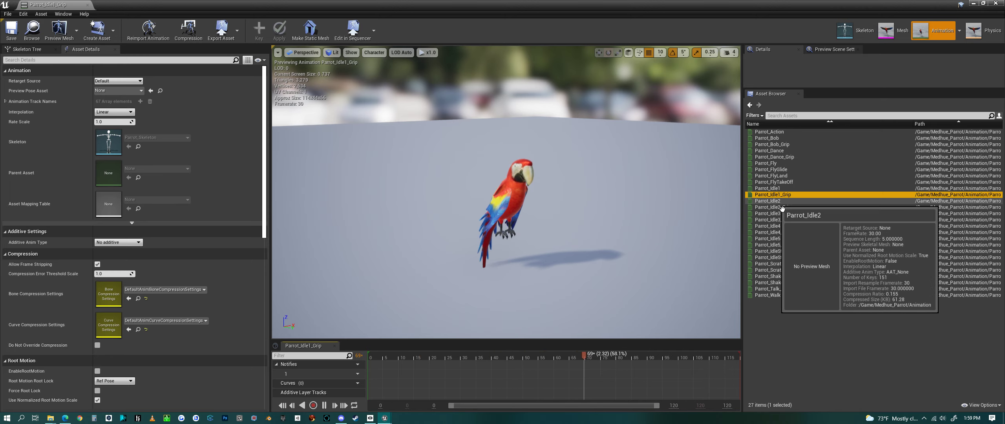
left_click(783, 205)
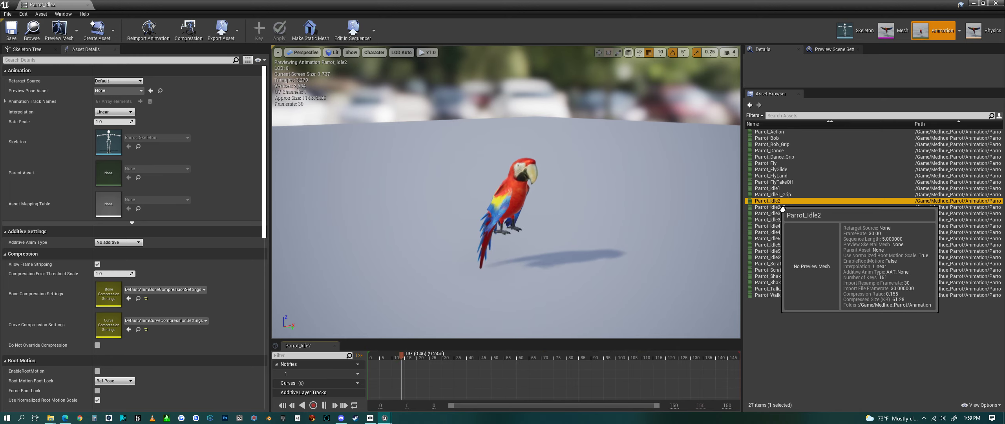
mouse_move(787, 239)
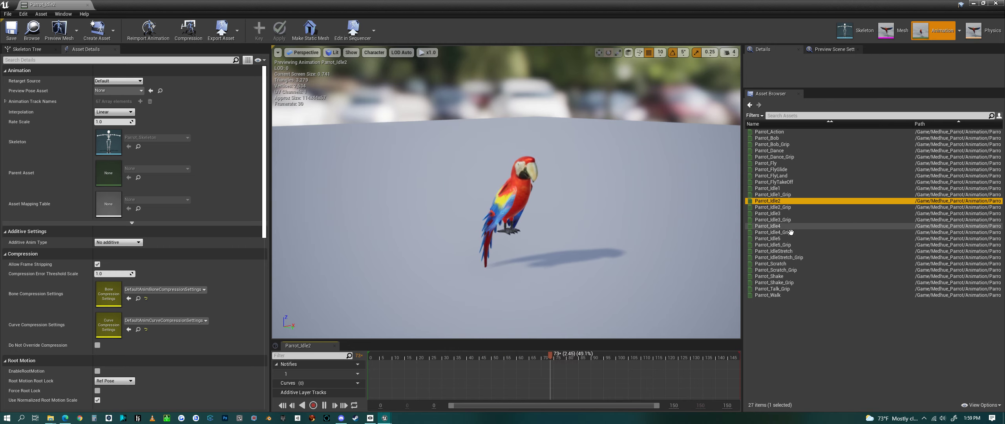
mouse_move(793, 215)
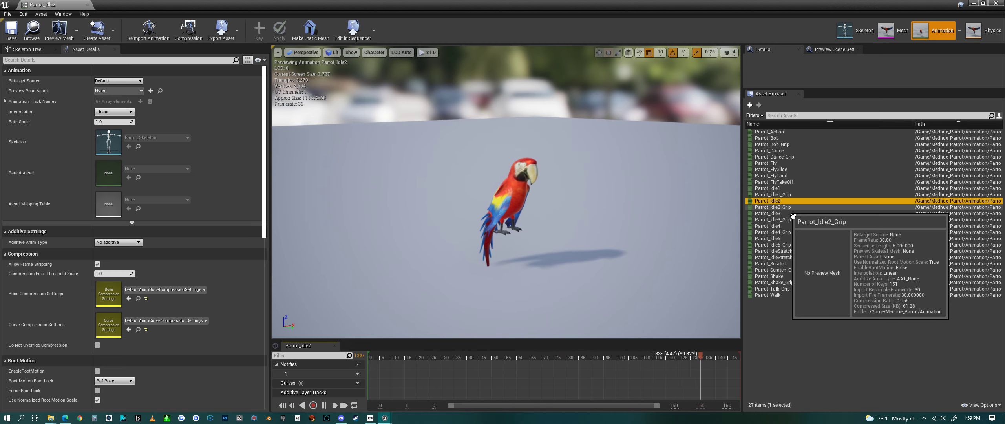
left_click(792, 210)
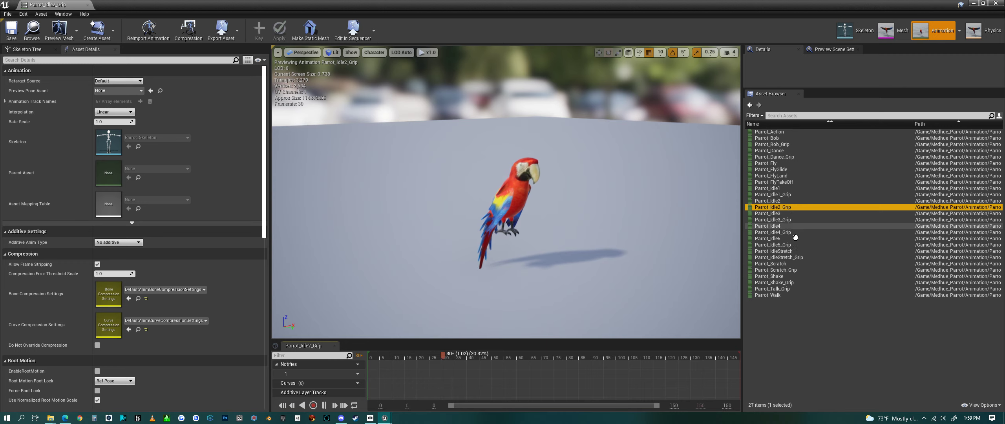
mouse_move(785, 220)
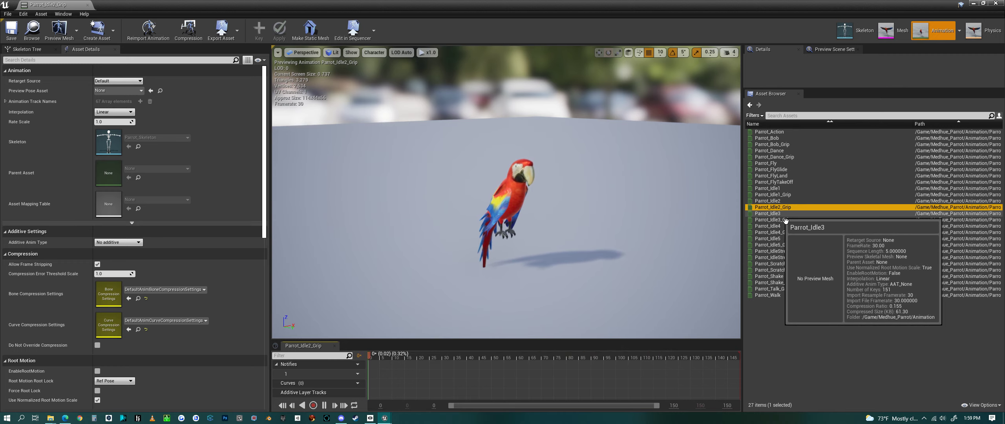
left_click(785, 217)
Preview Parrot_Idle3_Grip, Idle4, Idle4_Grip, Idle5, Idle5_Grip and IdleStretch
mouse_move(795, 227)
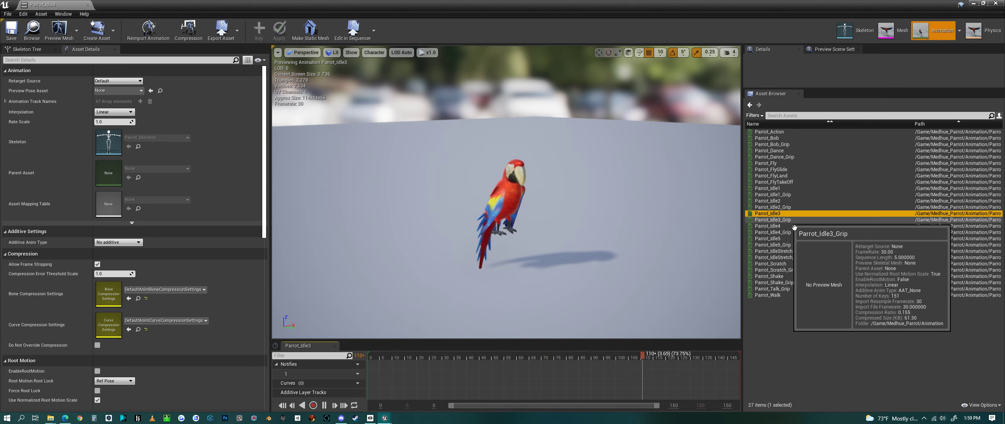
left_click(794, 227)
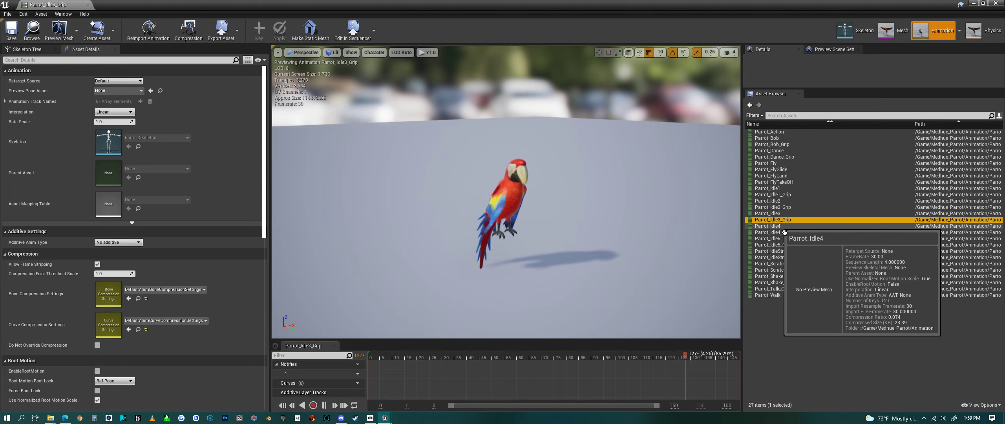
left_click(788, 227)
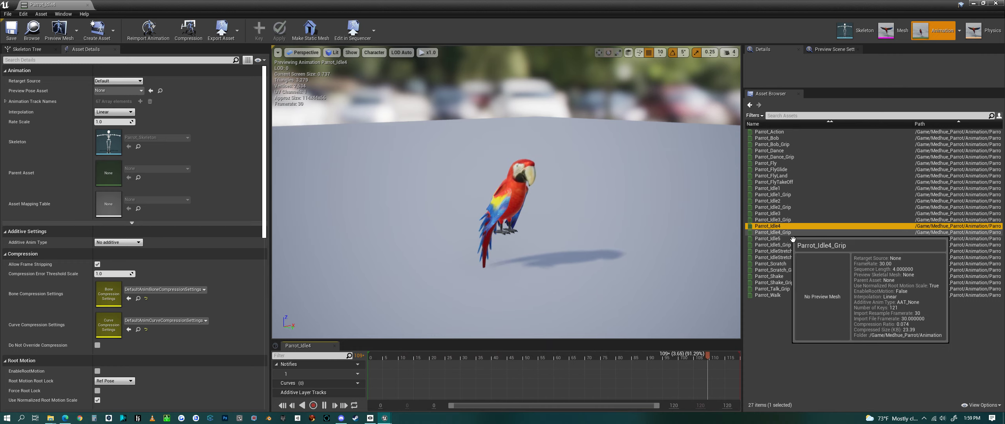
left_click(792, 234)
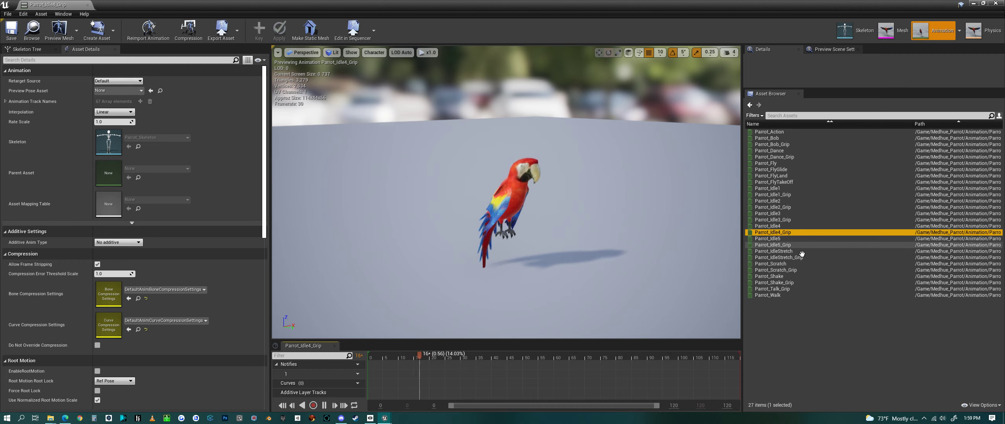
mouse_move(783, 245)
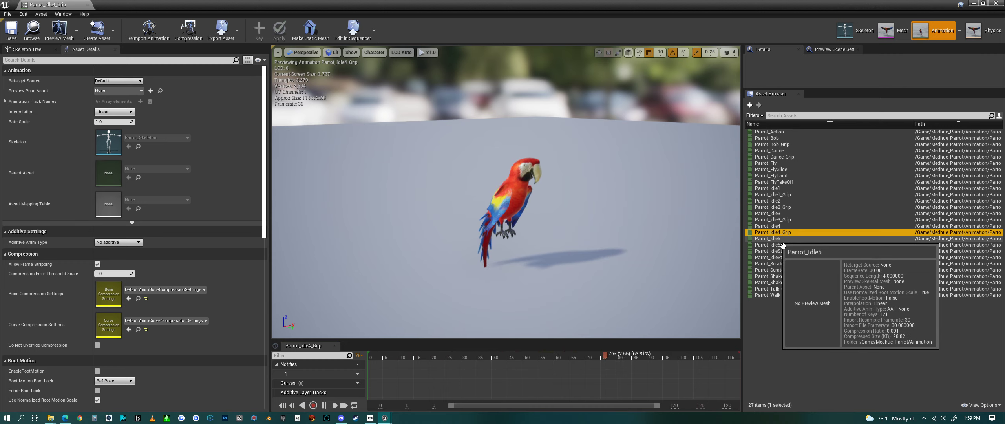
left_click(782, 242)
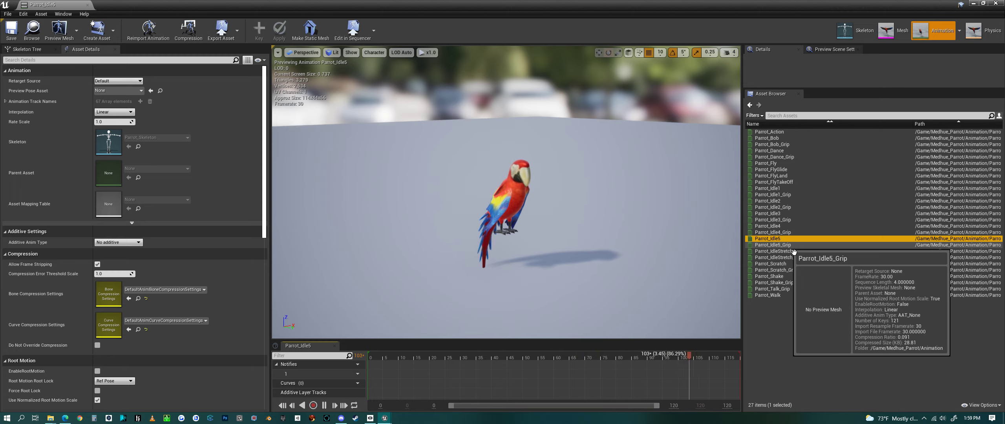
left_click(793, 250)
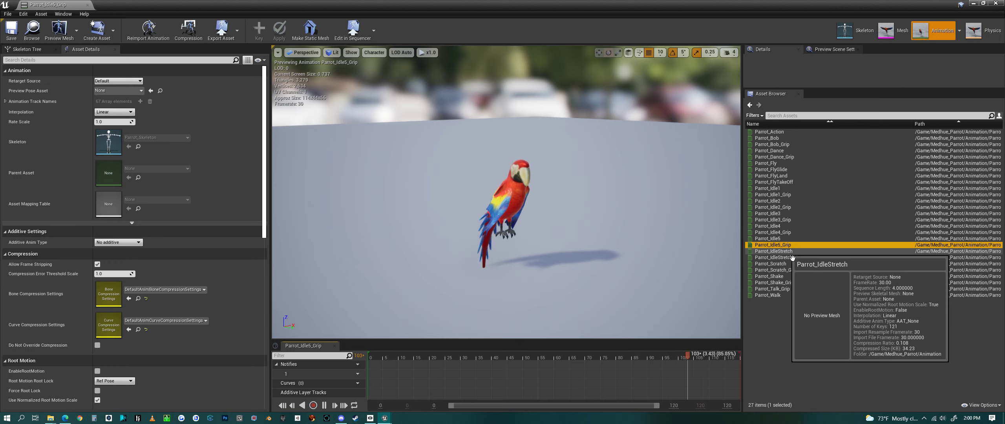
left_click(791, 253)
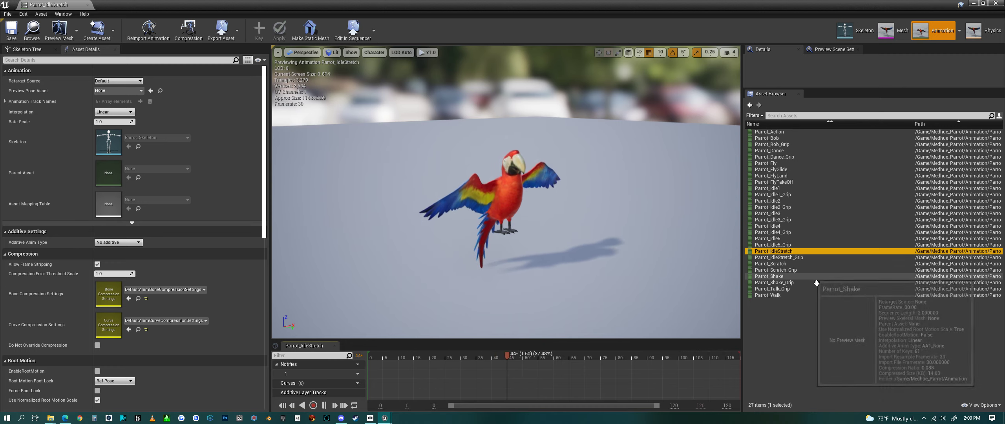
Preview IdleStretch_Grip, Scratch, Scratch_Grip, Shake, Shake_Grip, Talk_Grip and Walk, zooming in on the parrot
left_click(794, 257)
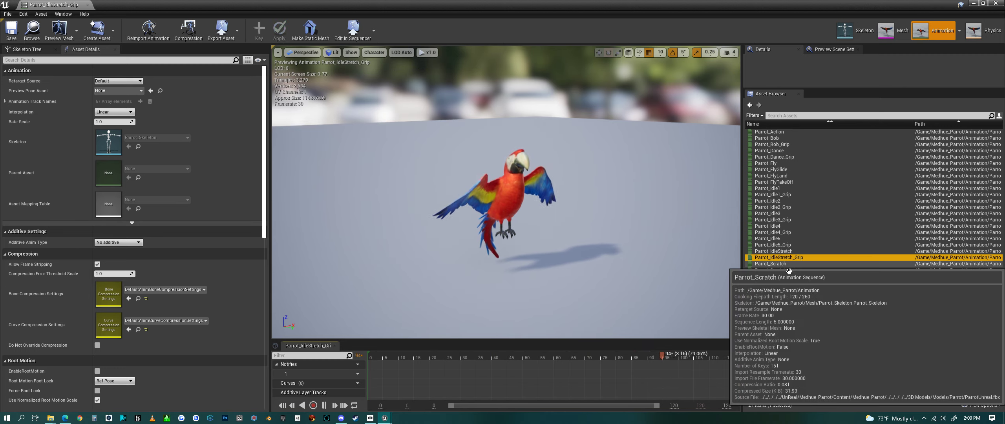
left_click(790, 267)
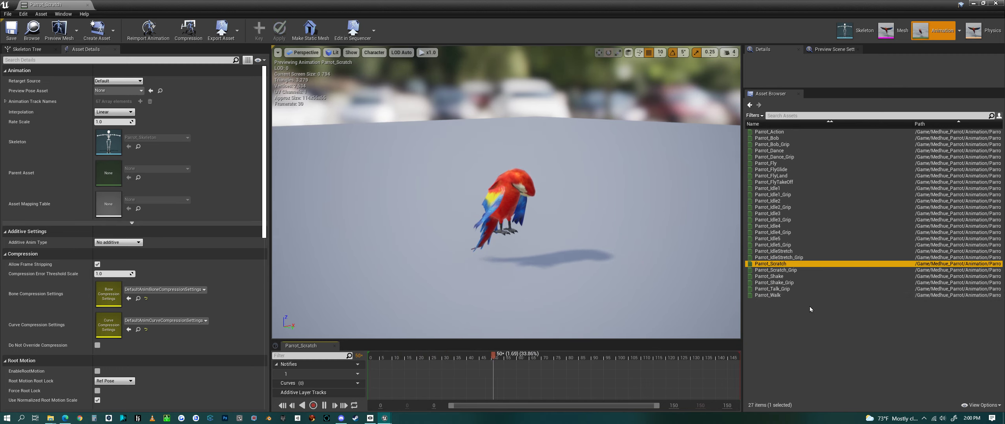
left_click(792, 270)
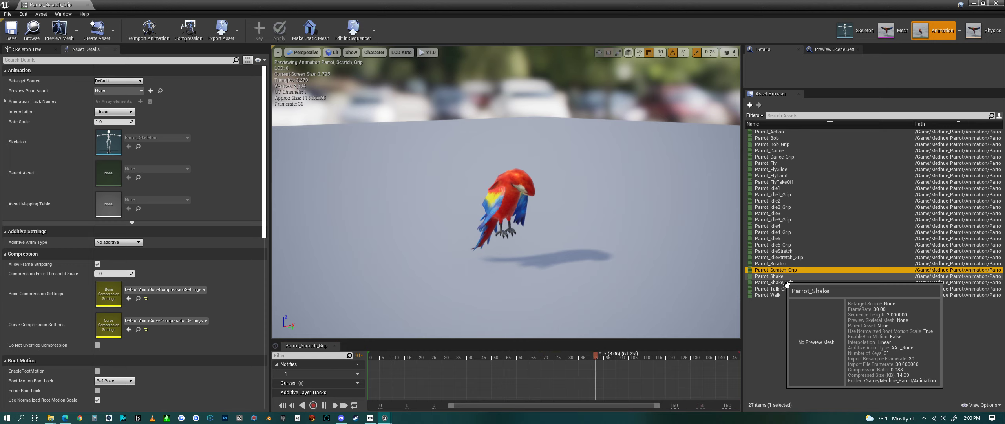
left_click(786, 279)
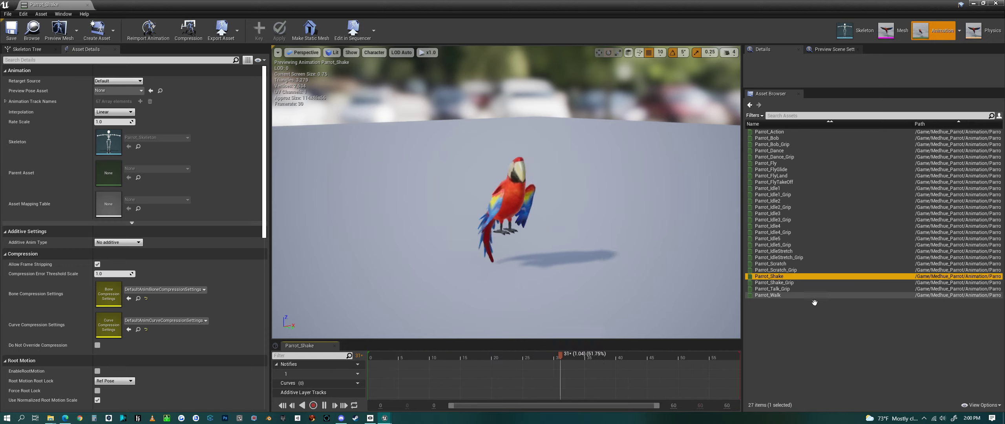
mouse_move(794, 289)
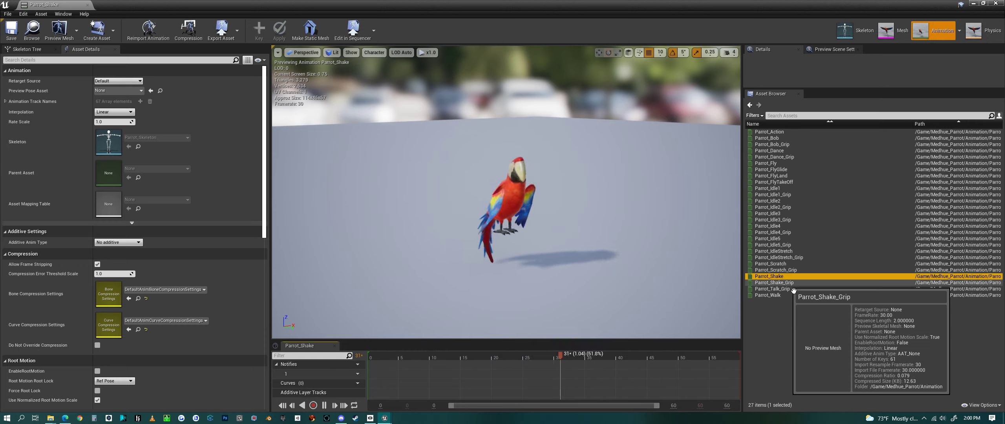
left_click(793, 287)
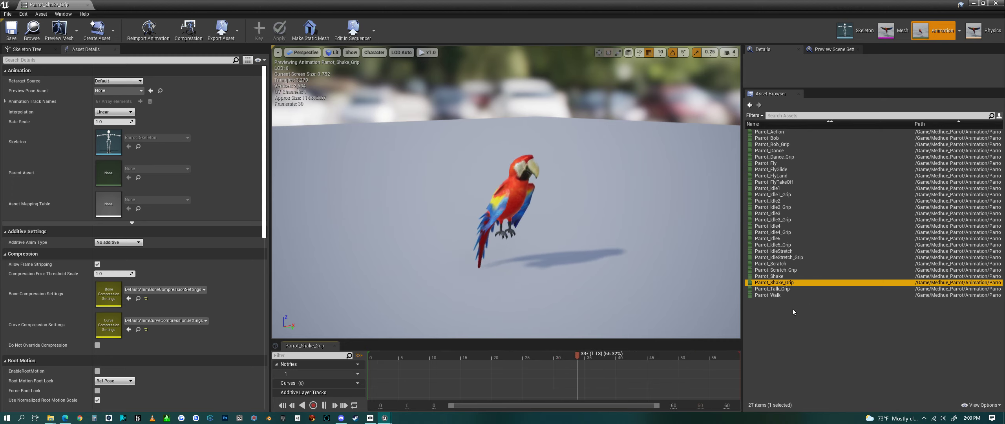
left_click(790, 289)
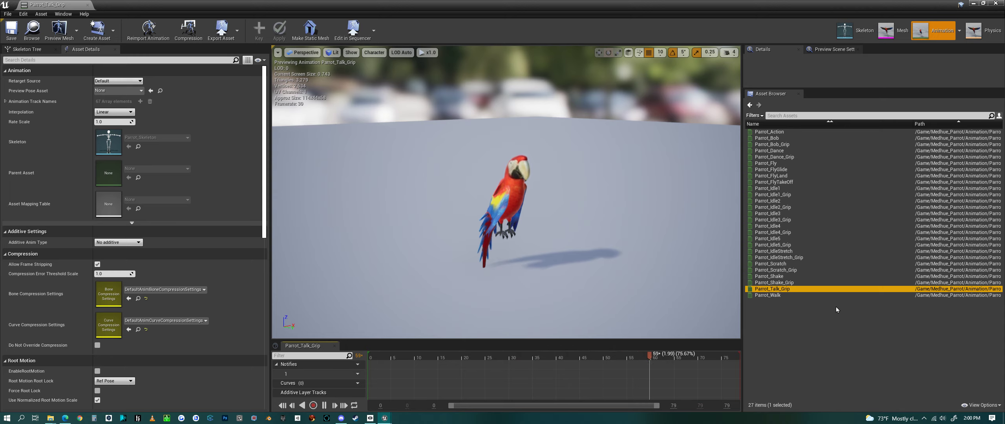
mouse_move(790, 298)
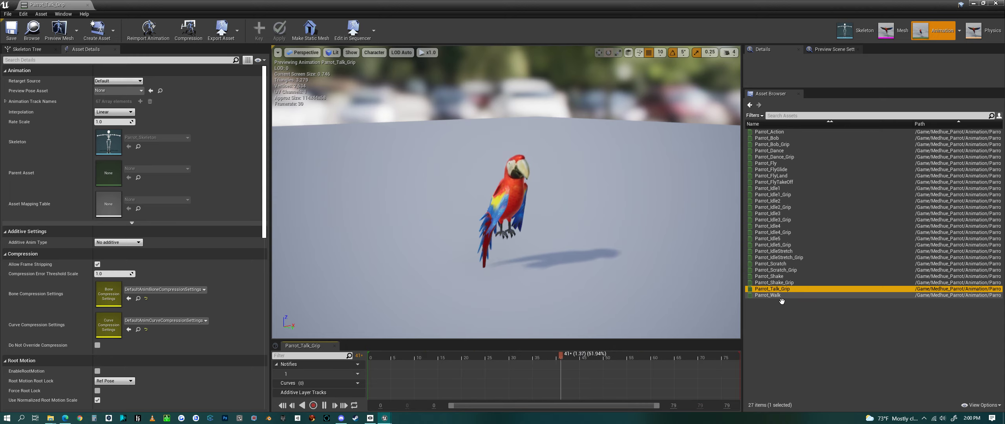
left_click(781, 296)
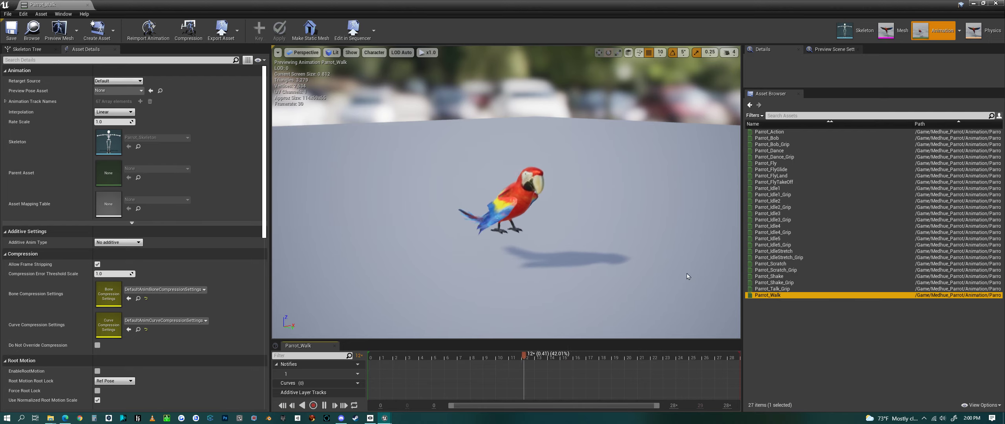
scroll(706, 275, "up", 3)
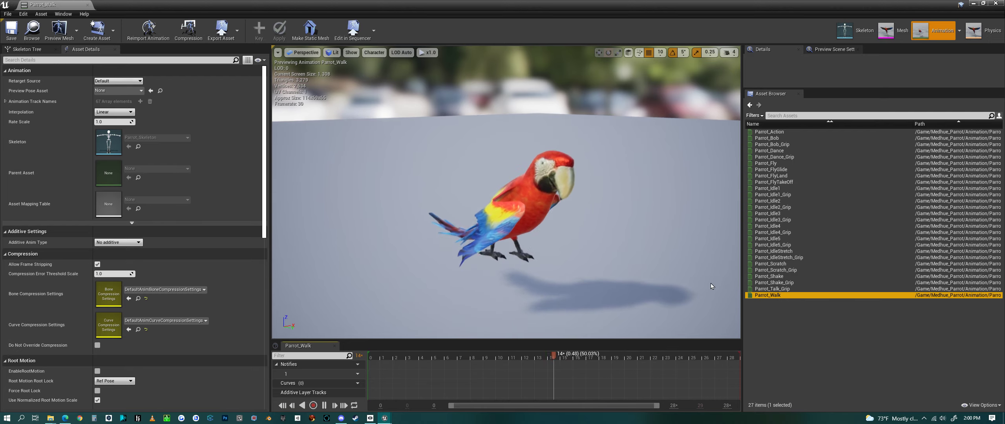